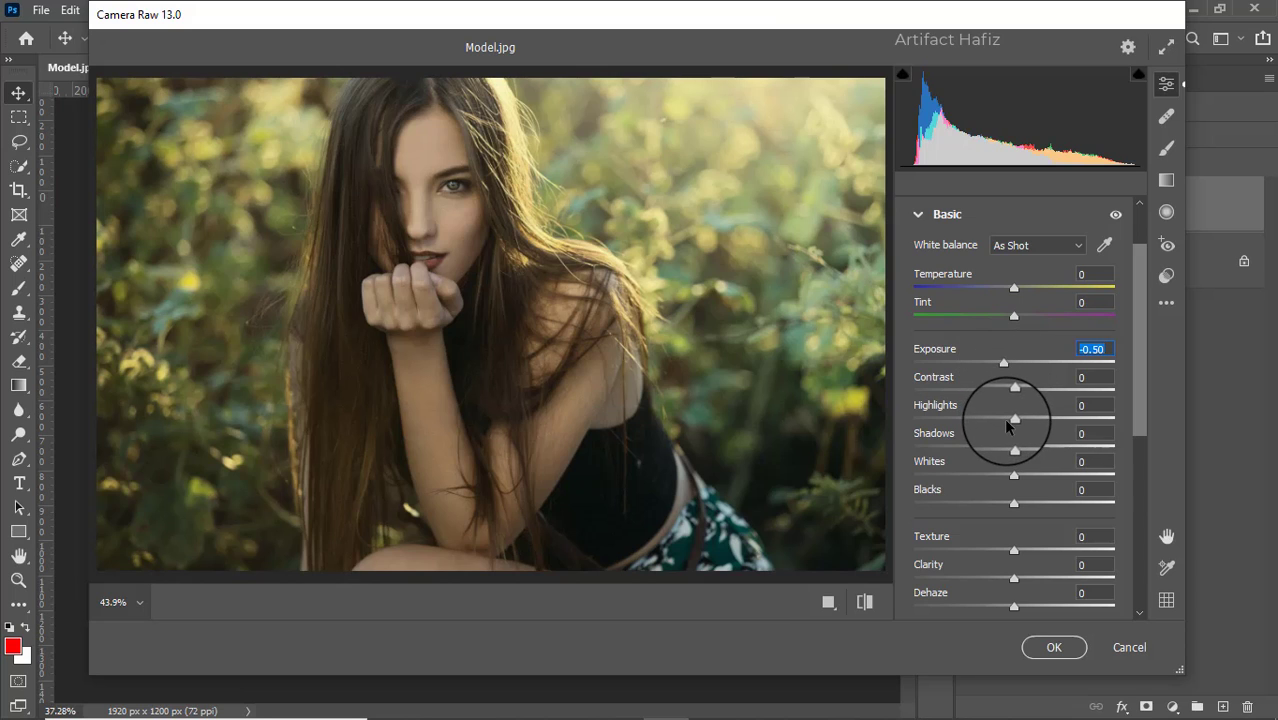
Set Highlights to -14, Shadows +2, Whites +24, Blacks -8, Texture -3, Clarity +6 and Dehaze +4 in the Basic adjustments
left_click_drag(1004, 417, 1013, 446)
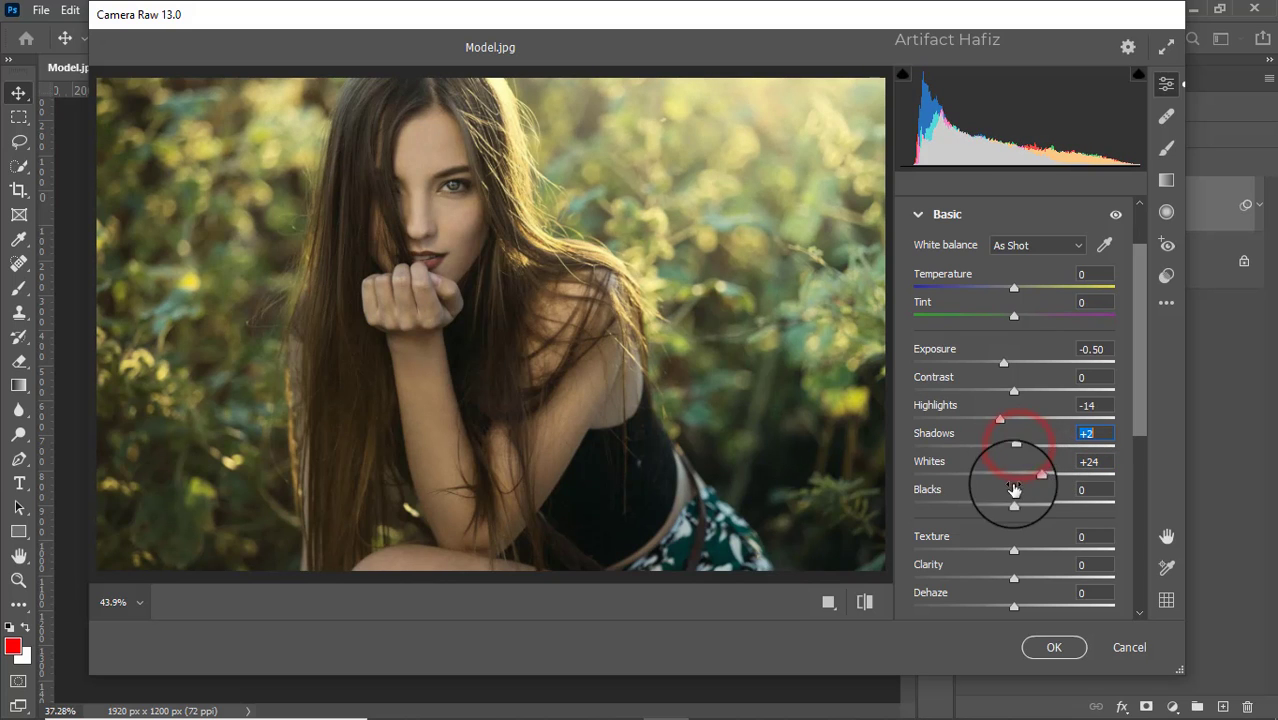
left_click_drag(1013, 502, 1013, 472)
scroll(1015, 456, "down", 2)
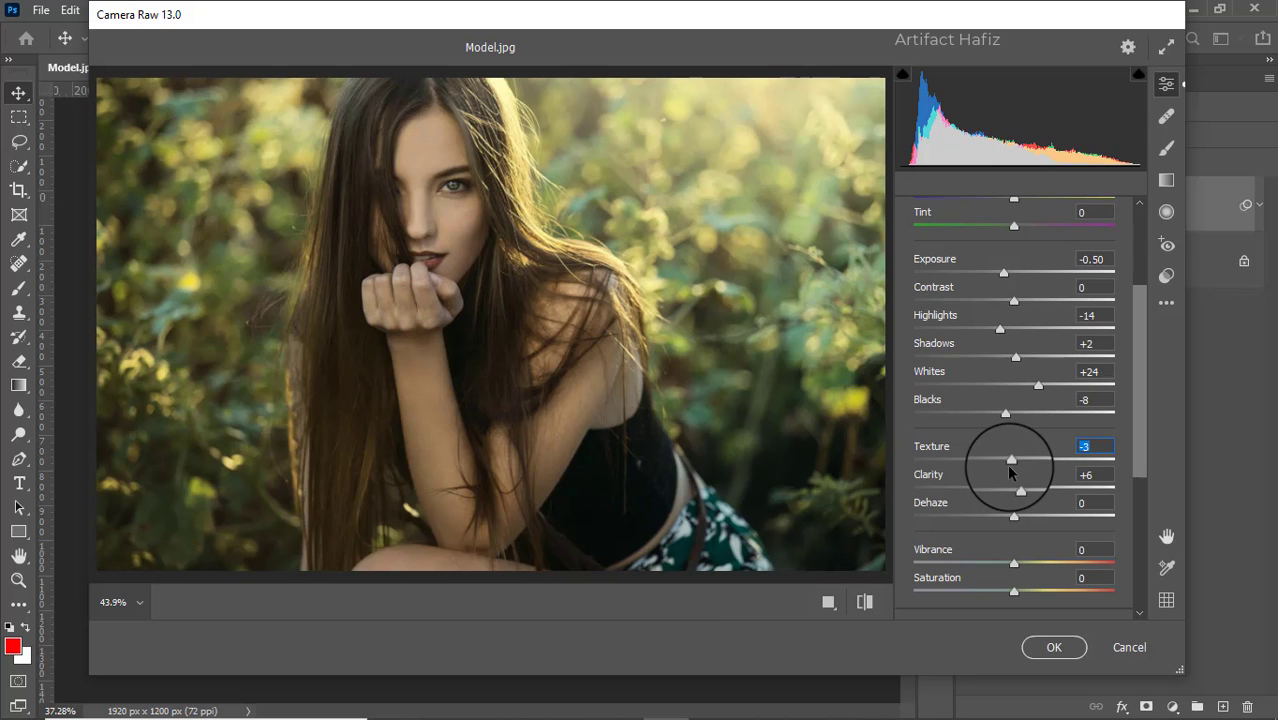
scroll(1020, 460, "down", 2)
mouse_move(1013, 428)
left_mouse_down()
mouse_move(1040, 430)
mouse_move(993, 428)
mouse_move(1033, 428)
mouse_move(1018, 432)
left_mouse_up()
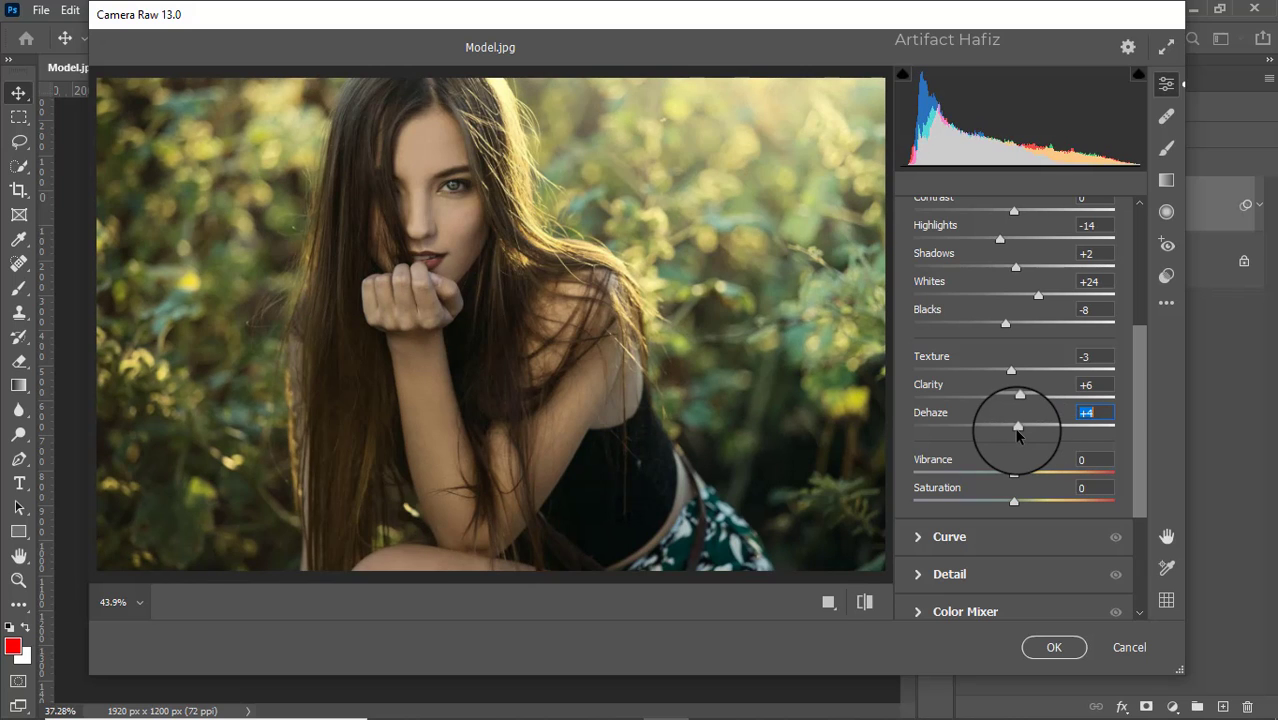
Shape the point curve with a shadow point at input 63, output 62 and a highlight point at input 189, output 196
scroll(1017, 430, "down", 3)
left_click(920, 400)
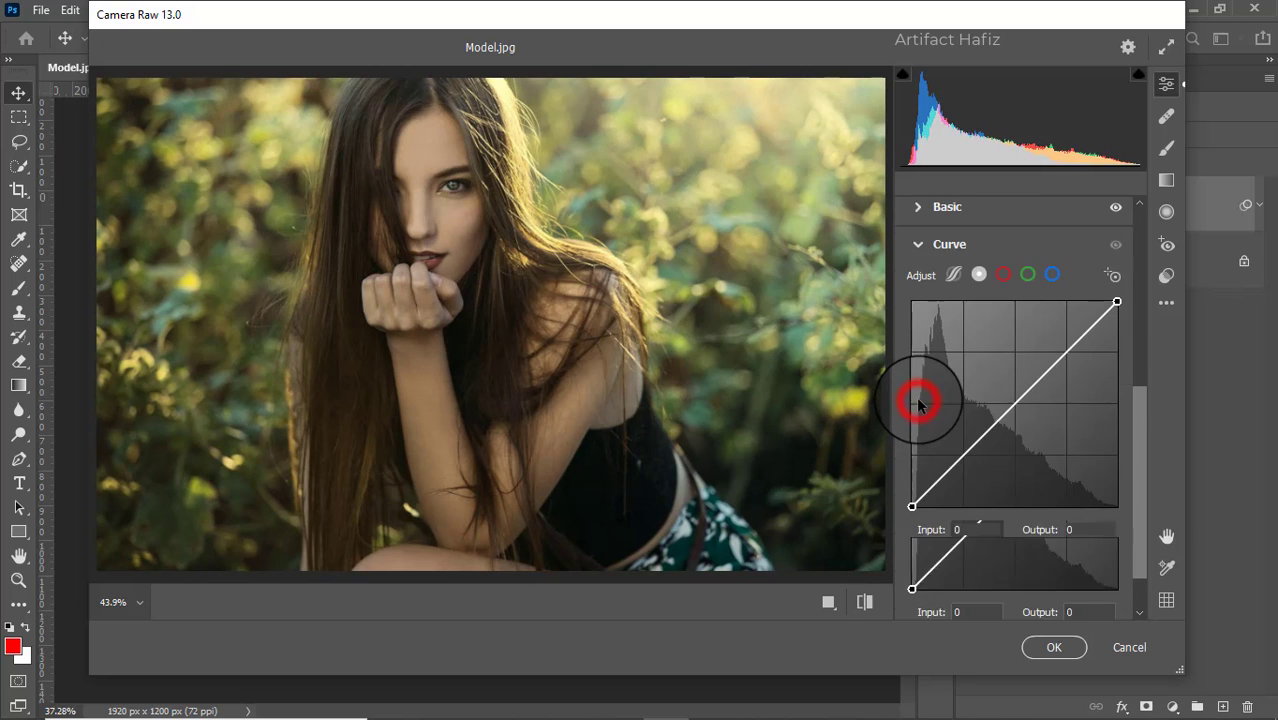
left_click(962, 457)
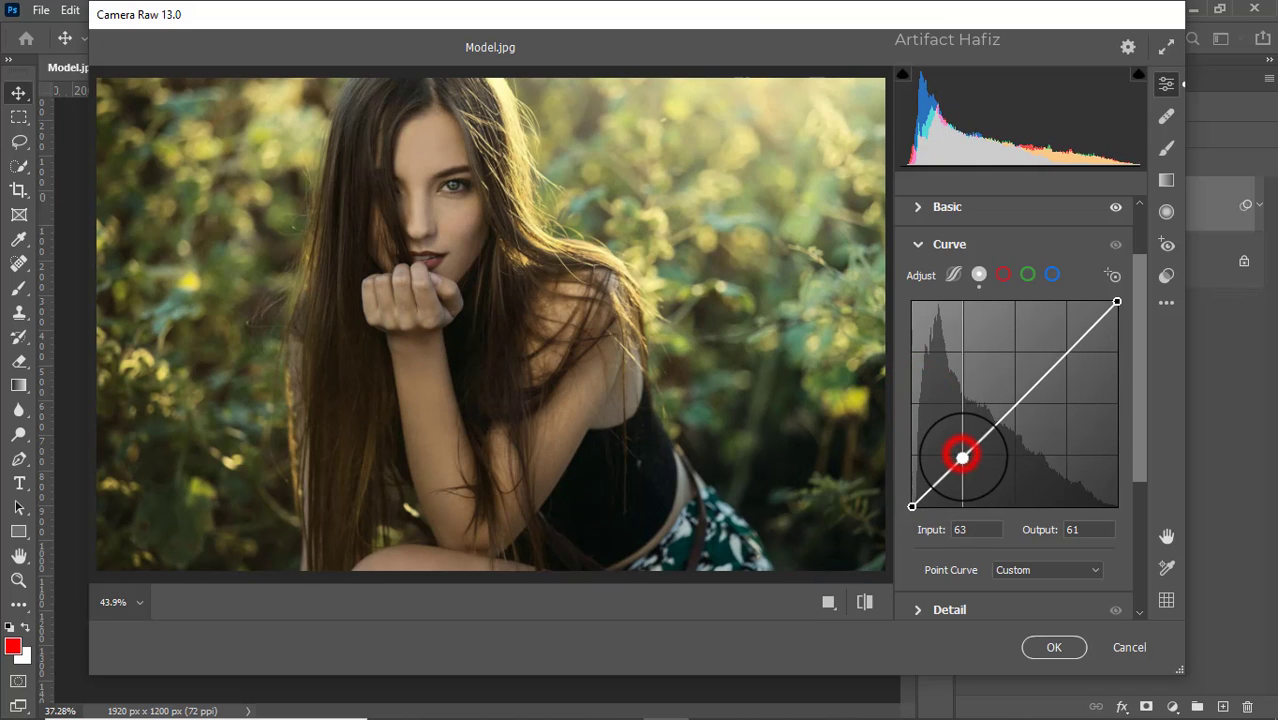
left_click_drag(962, 457, 963, 456)
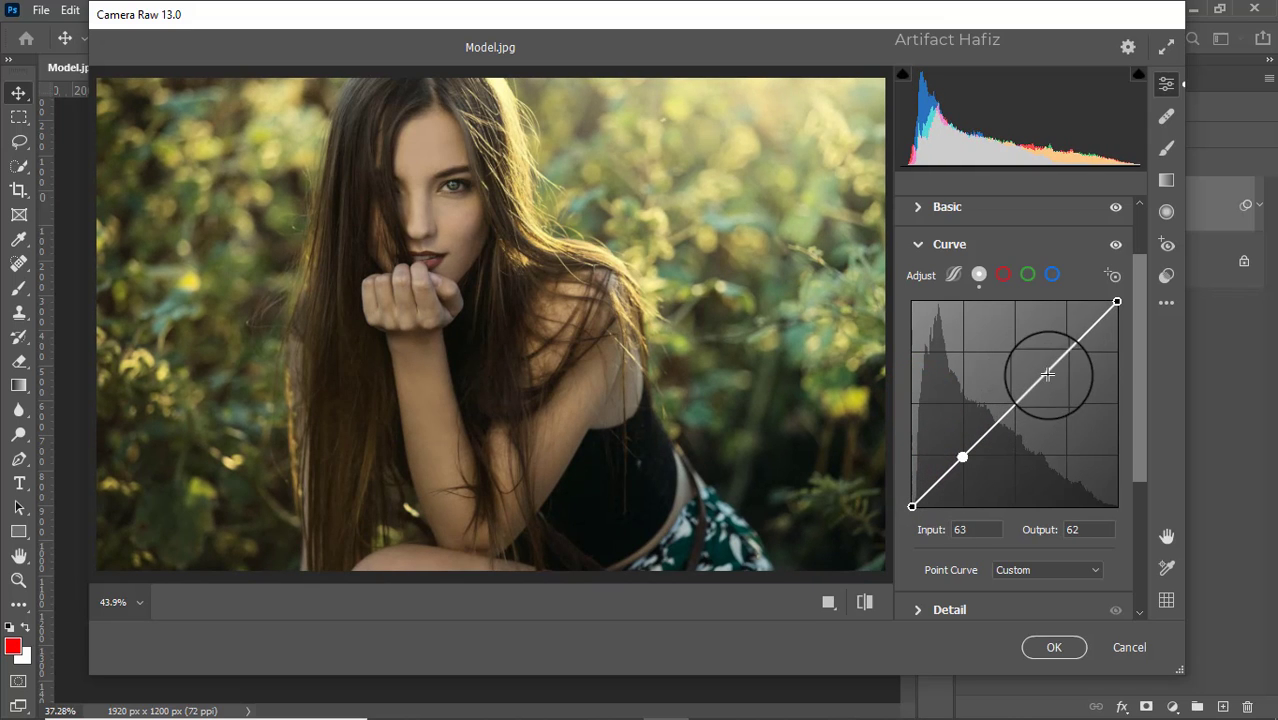
left_click_drag(1062, 352, 1063, 349)
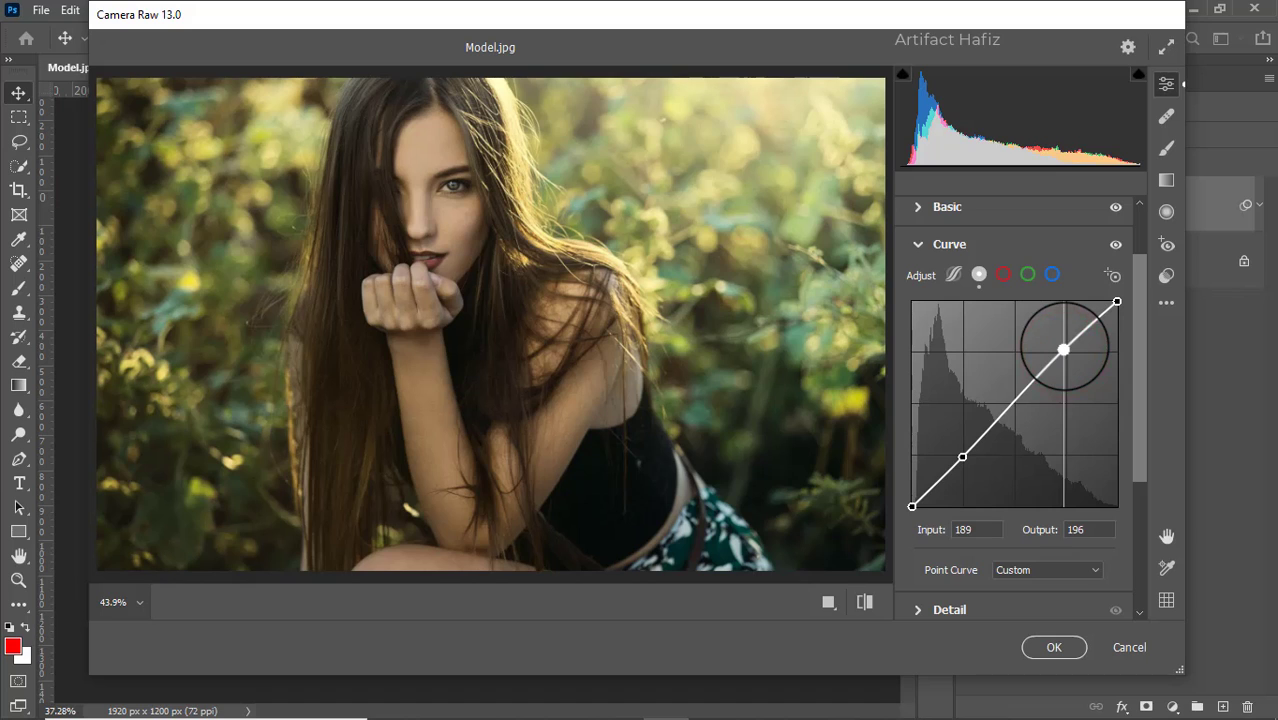
Set the Detail adjustments to Sharpening 8 and Noise Reduction 13
scroll(1040, 352, "down", 3)
left_click(922, 430)
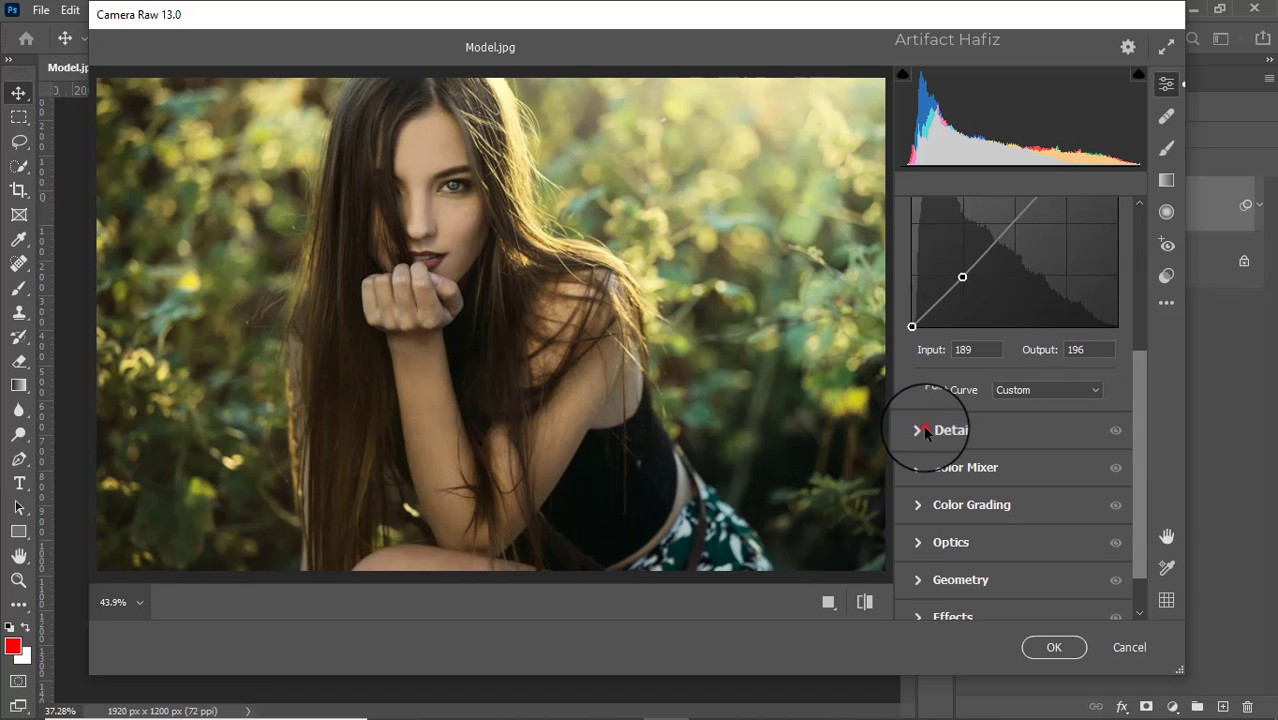
left_click_drag(914, 409, 940, 452)
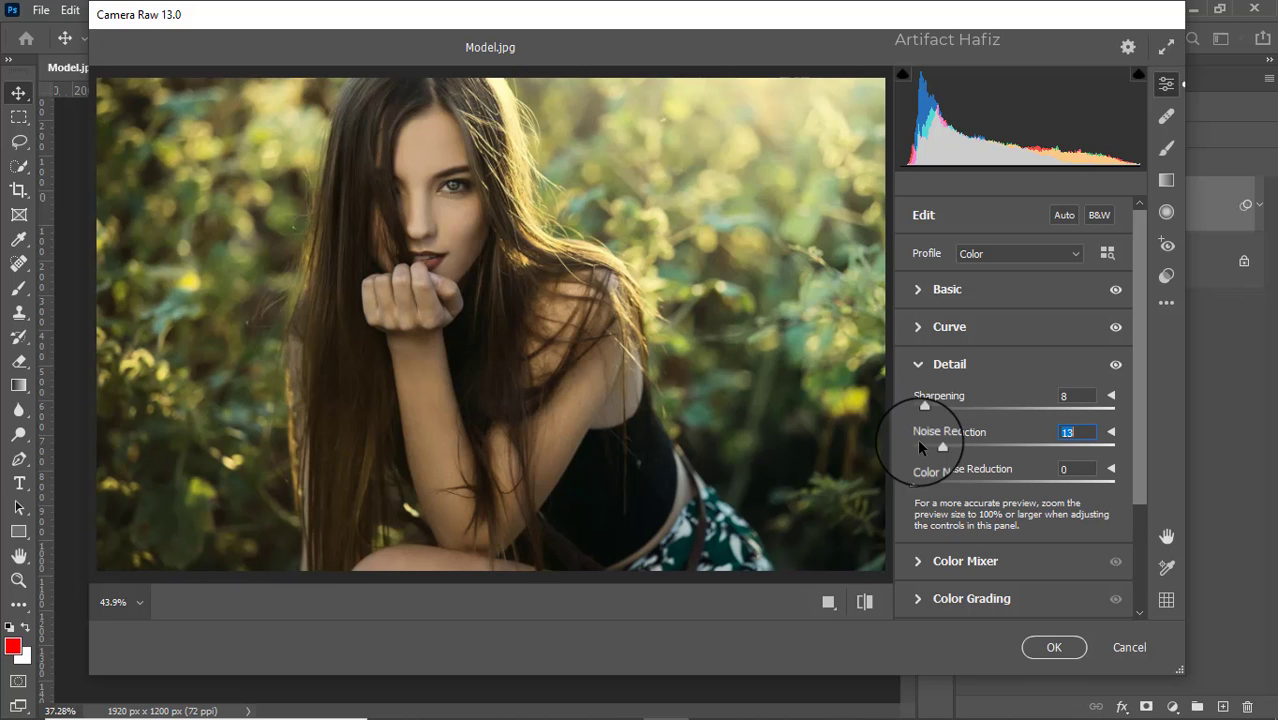
Set the Color Mixer saturation to Reds +17, Oranges +14, Yellows -28, Greens -19, Aquas -16 and Blues -20
scroll(958, 413, "down", 3)
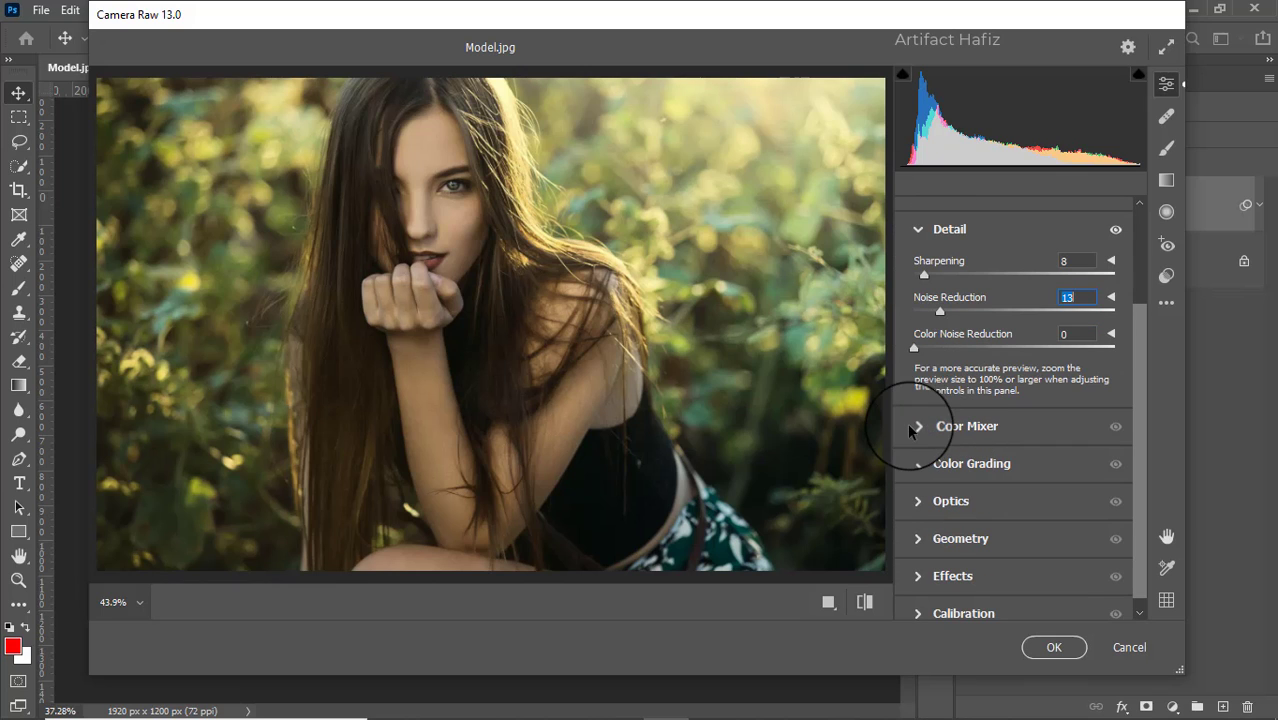
left_click(911, 427)
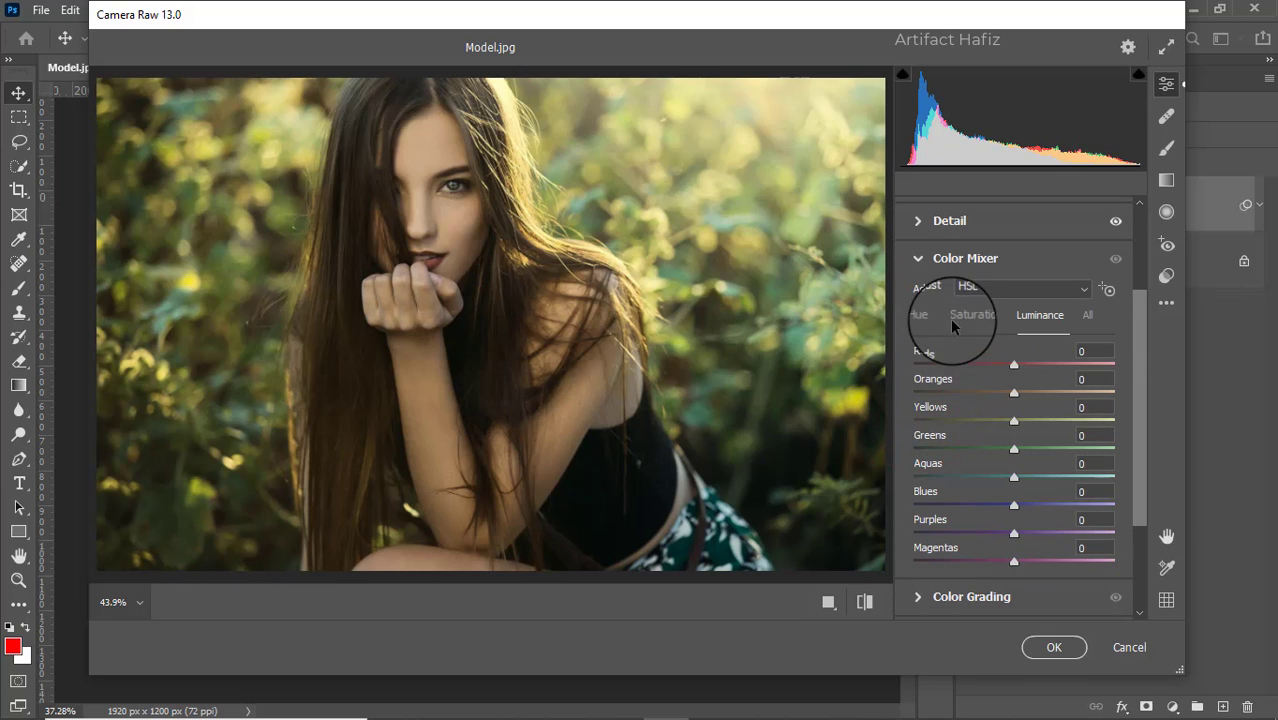
left_click(960, 315)
left_click_drag(1013, 392, 1032, 364)
left_click_drag(1015, 420, 986, 430)
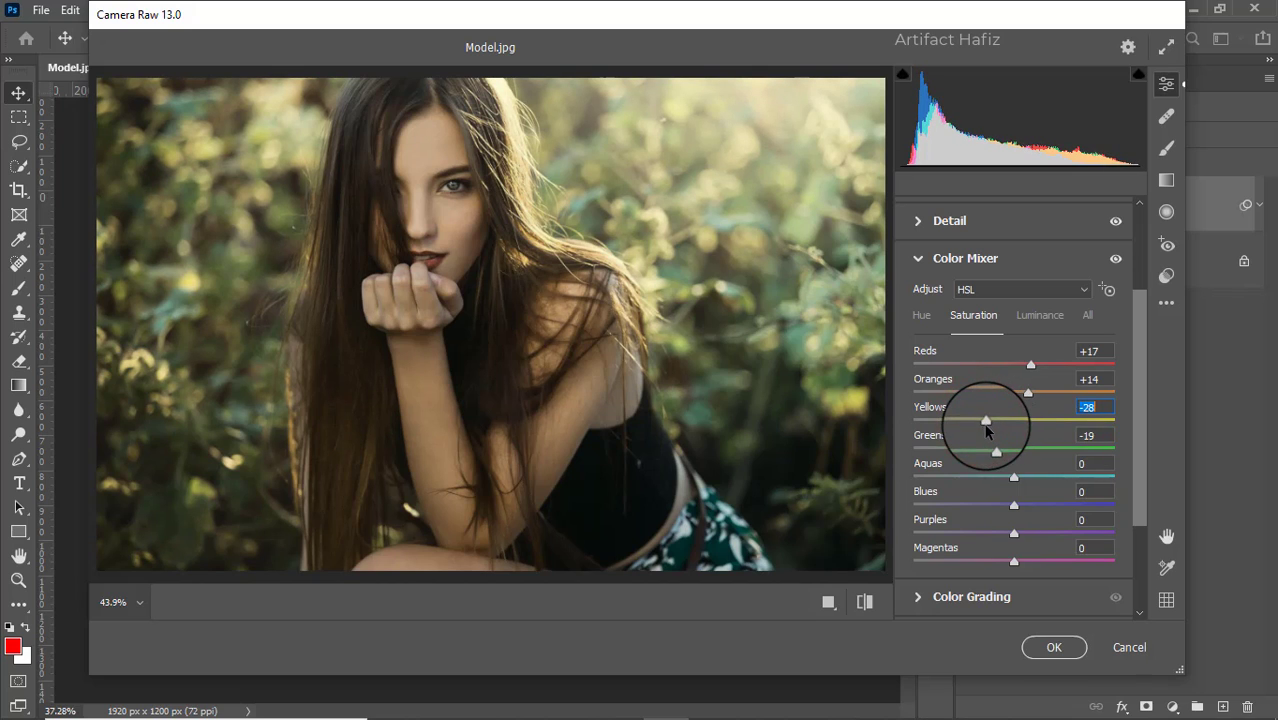
left_click_drag(1013, 477, 993, 507)
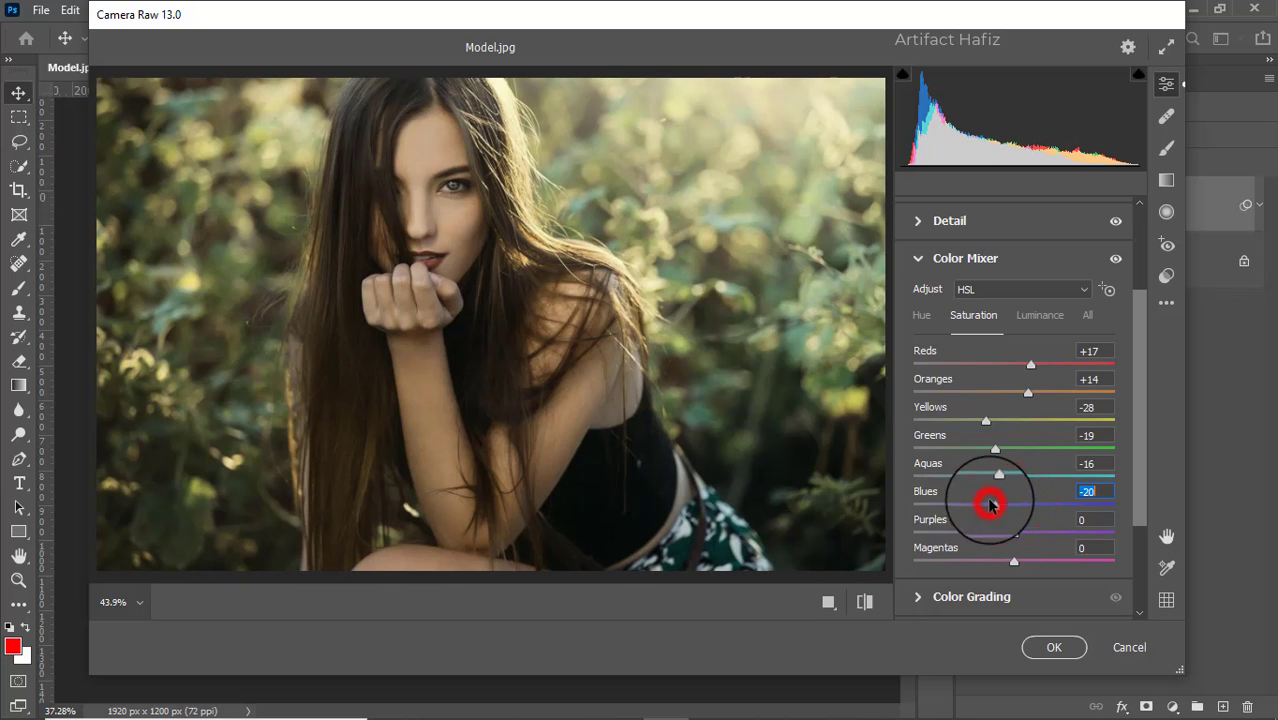
Set the Color Mixer luminance to Reds +5, Oranges +2, Yellows -9 and Greens -20
left_click(1035, 316)
mouse_move(1013, 420)
left_mouse_down()
mouse_move(958, 428)
mouse_move(990, 427)
mouse_move(976, 450)
mouse_move(1016, 428)
mouse_move(1003, 426)
left_mouse_up()
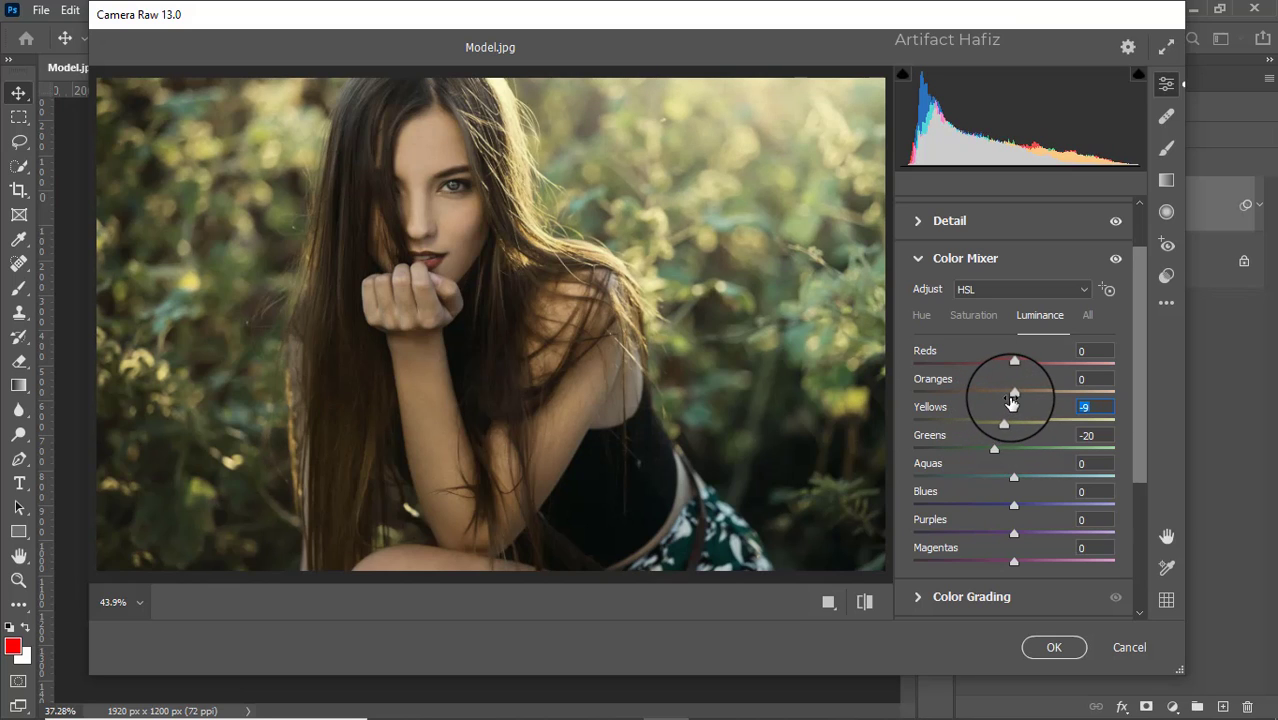
left_click_drag(1012, 396, 1018, 362)
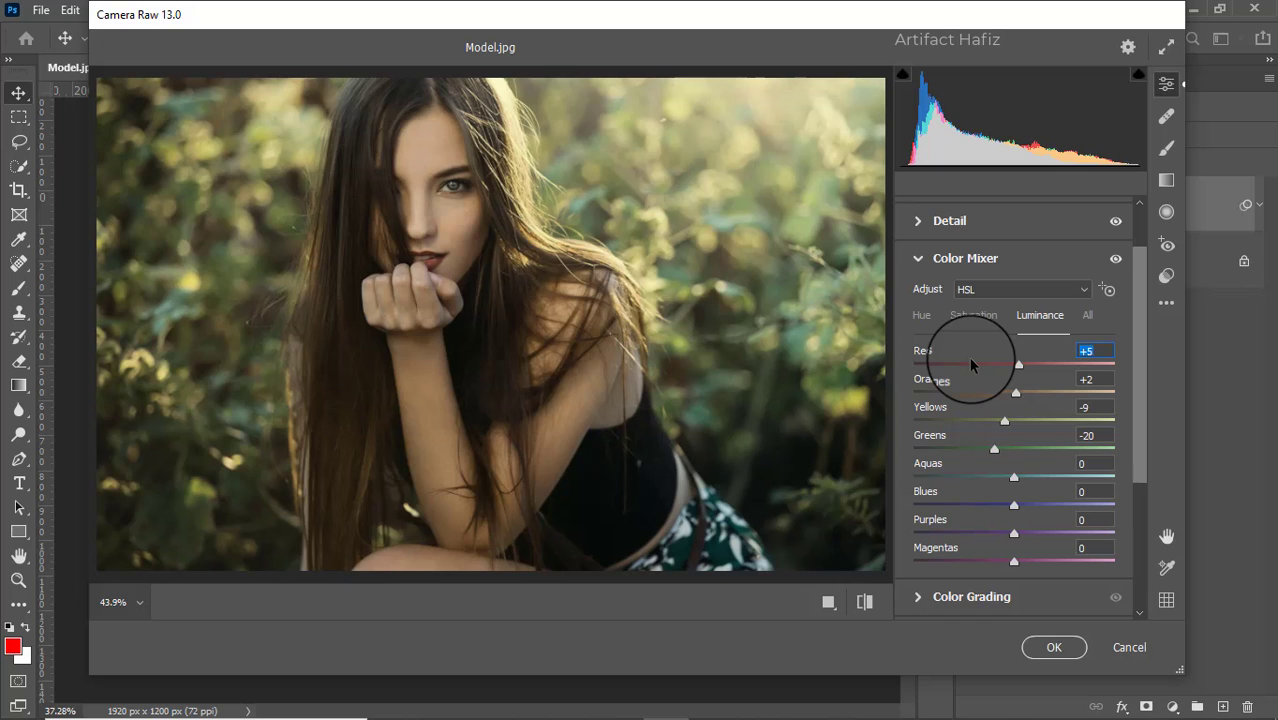
Color grade midtones slightly toward orange, shadows to hue 225, saturation 19, and highlights to hue 45, with Blending 65 and Balance -19
scroll(970, 358, "down", 3)
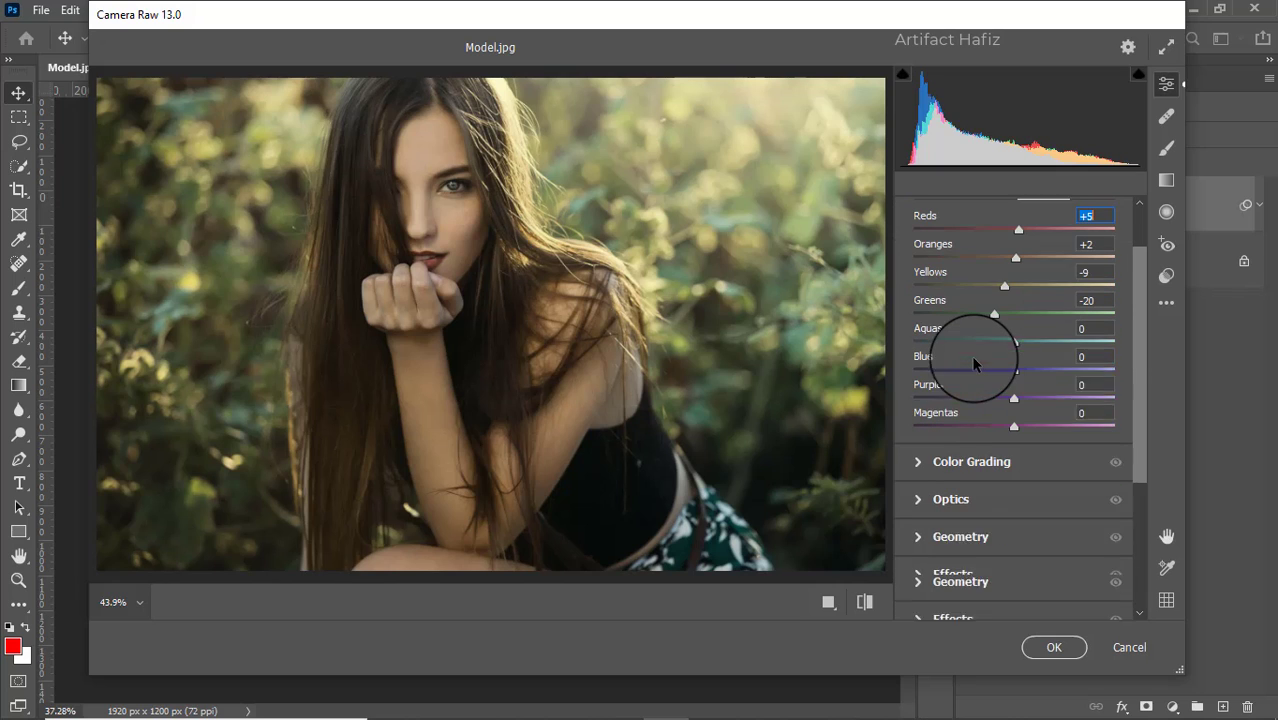
left_click(920, 455)
mouse_move(1013, 340)
left_mouse_down()
mouse_move(1013, 329)
mouse_move(1011, 360)
mouse_move(1008, 331)
mouse_move(1024, 332)
mouse_move(1016, 340)
left_mouse_up()
mouse_move(953, 494)
left_mouse_down()
mouse_move(933, 507)
mouse_move(948, 499)
left_mouse_up()
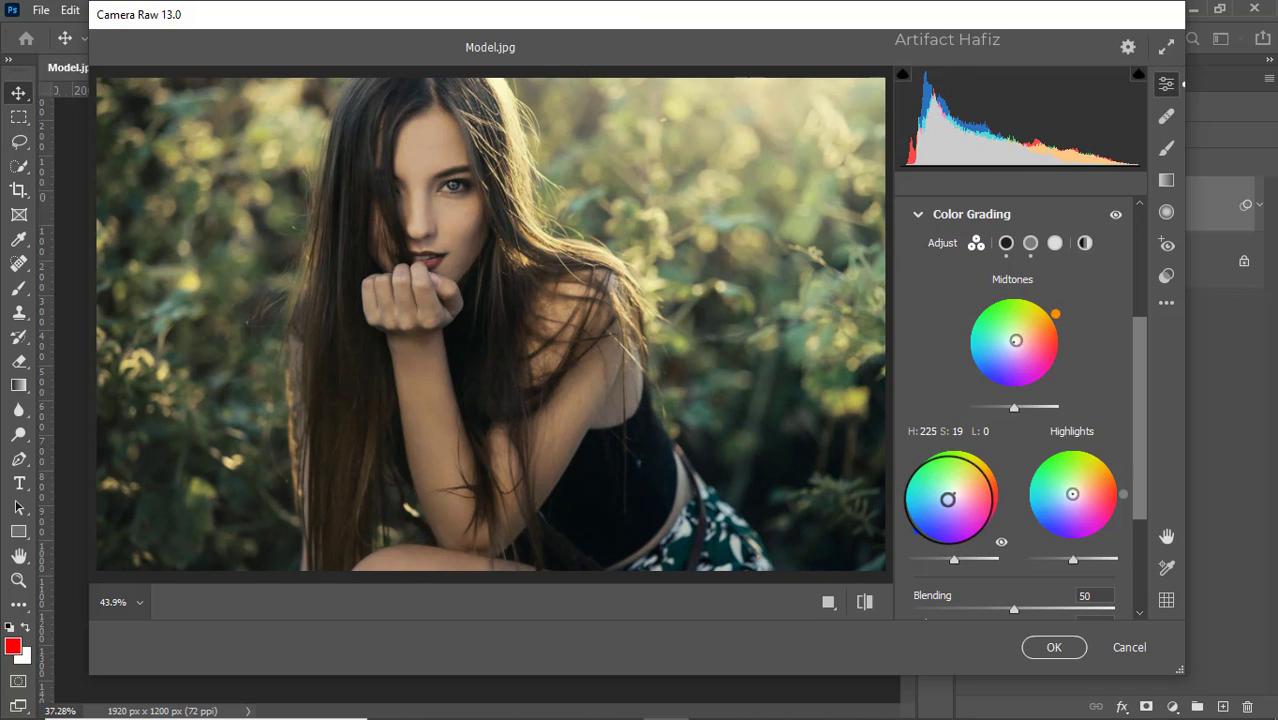
mouse_move(1072, 494)
left_mouse_down()
mouse_move(1074, 458)
mouse_move(1076, 490)
left_mouse_up()
scroll(1090, 425, "down", 4)
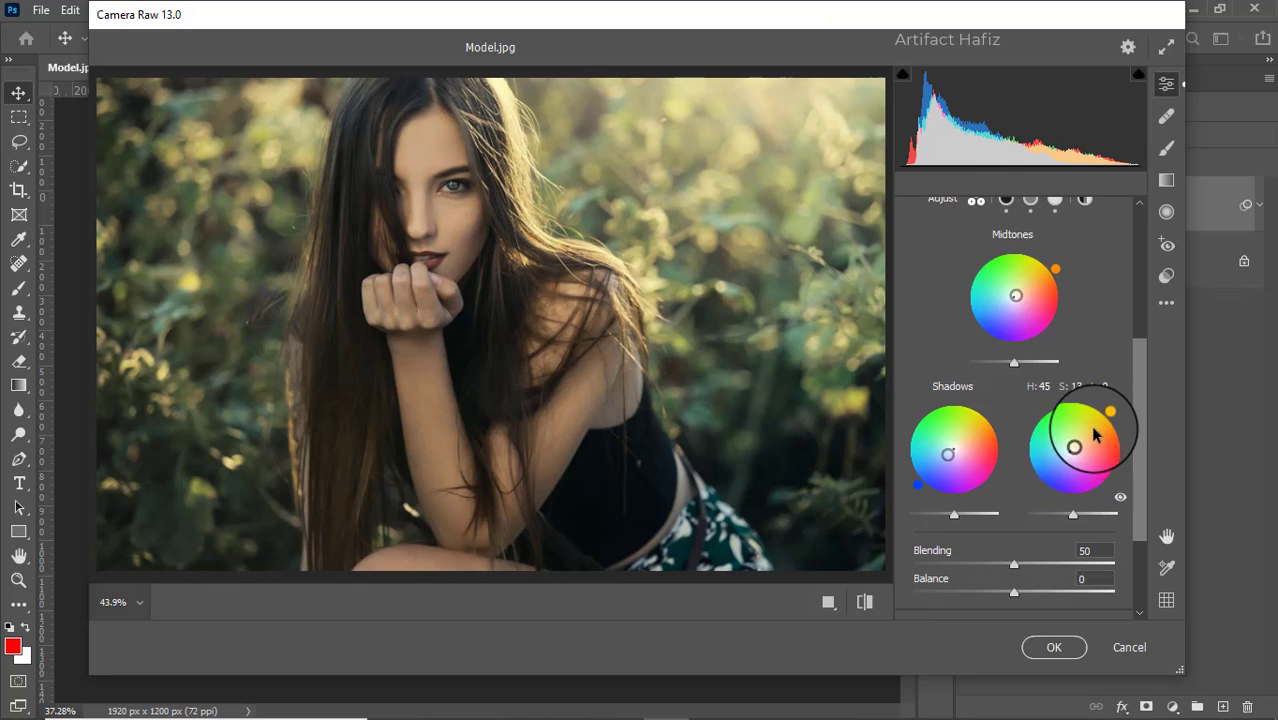
left_click_drag(1018, 424, 995, 458)
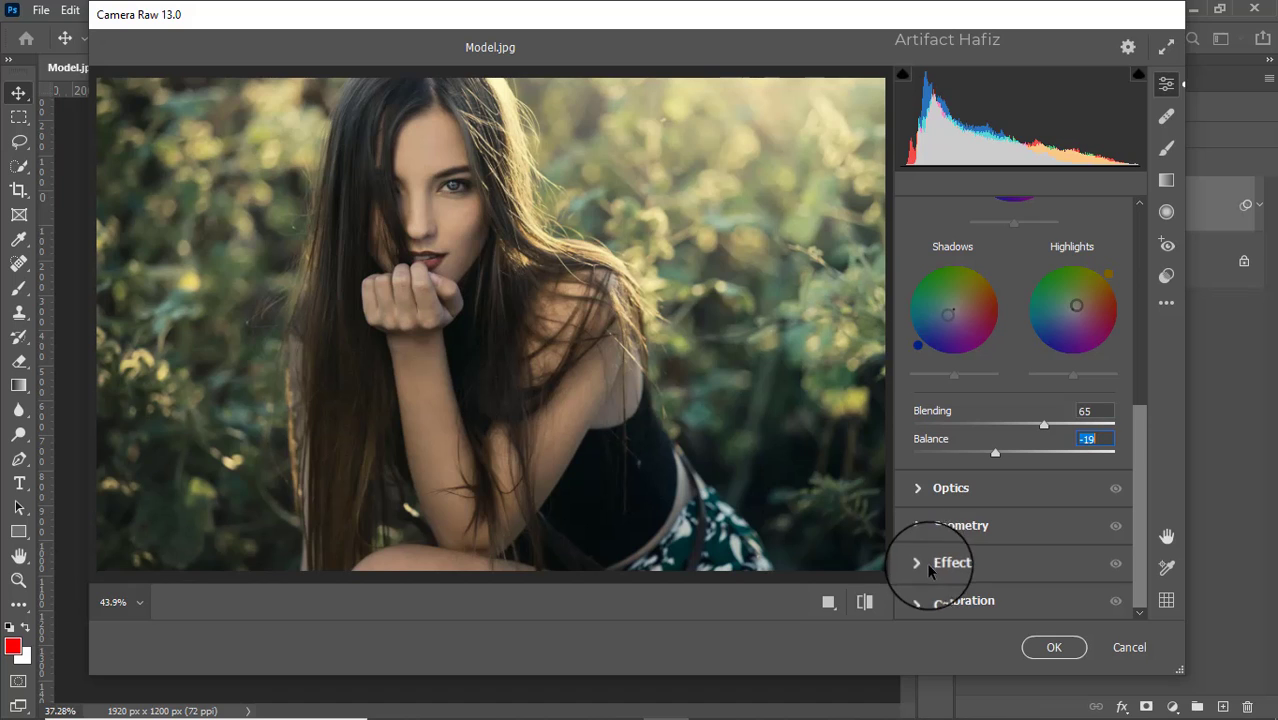
Calibrate the primaries' saturation to Red -30, Green +18 and Blue +28
left_click(928, 600)
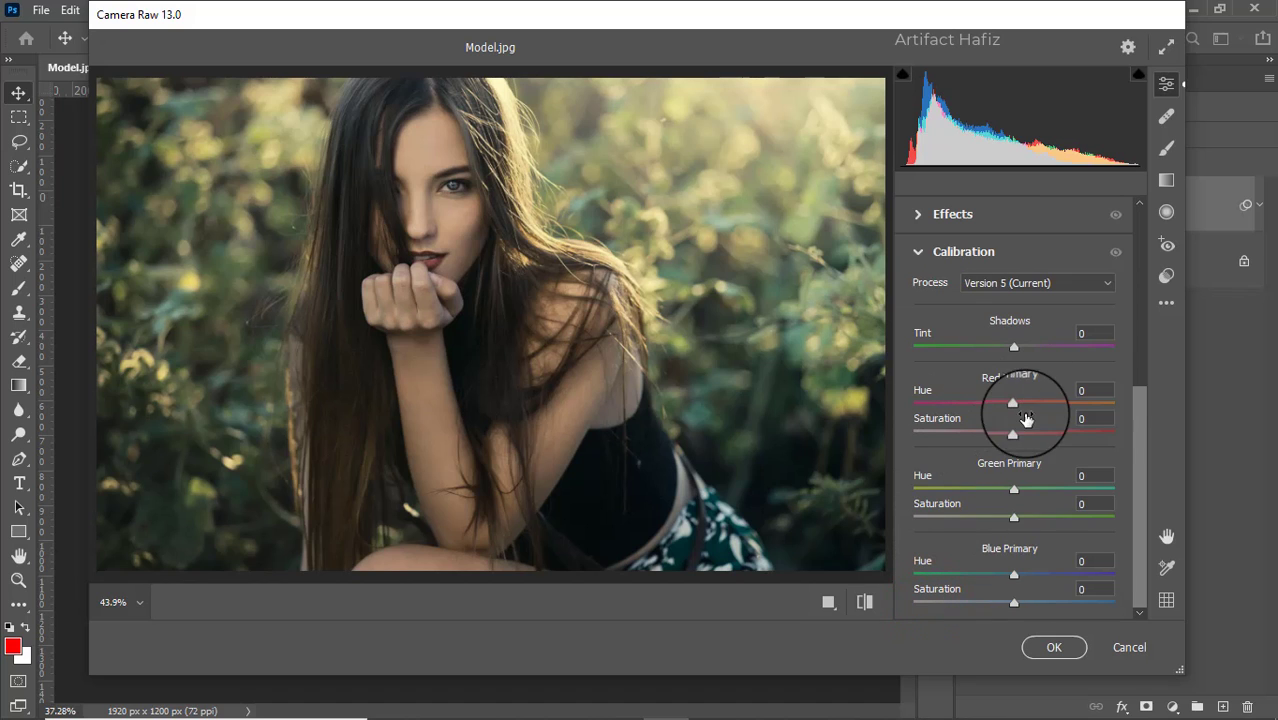
left_click_drag(1014, 433, 985, 438)
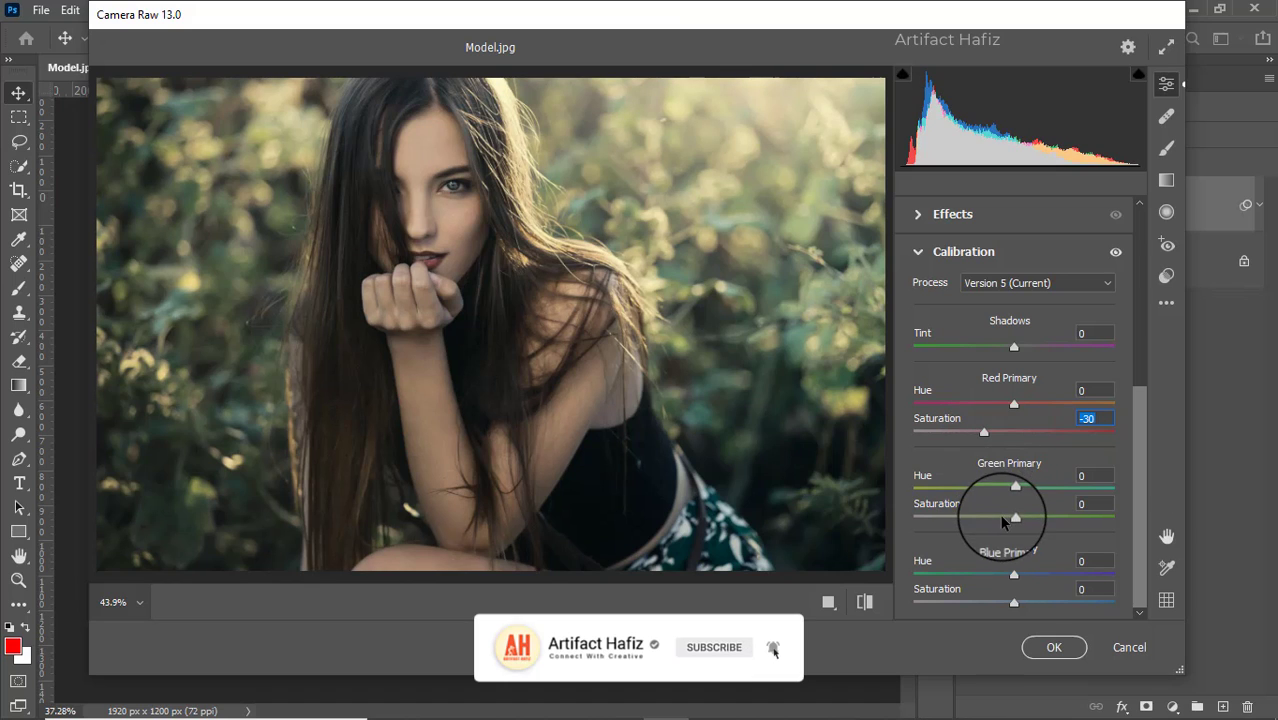
left_click_drag(1014, 517, 1032, 516)
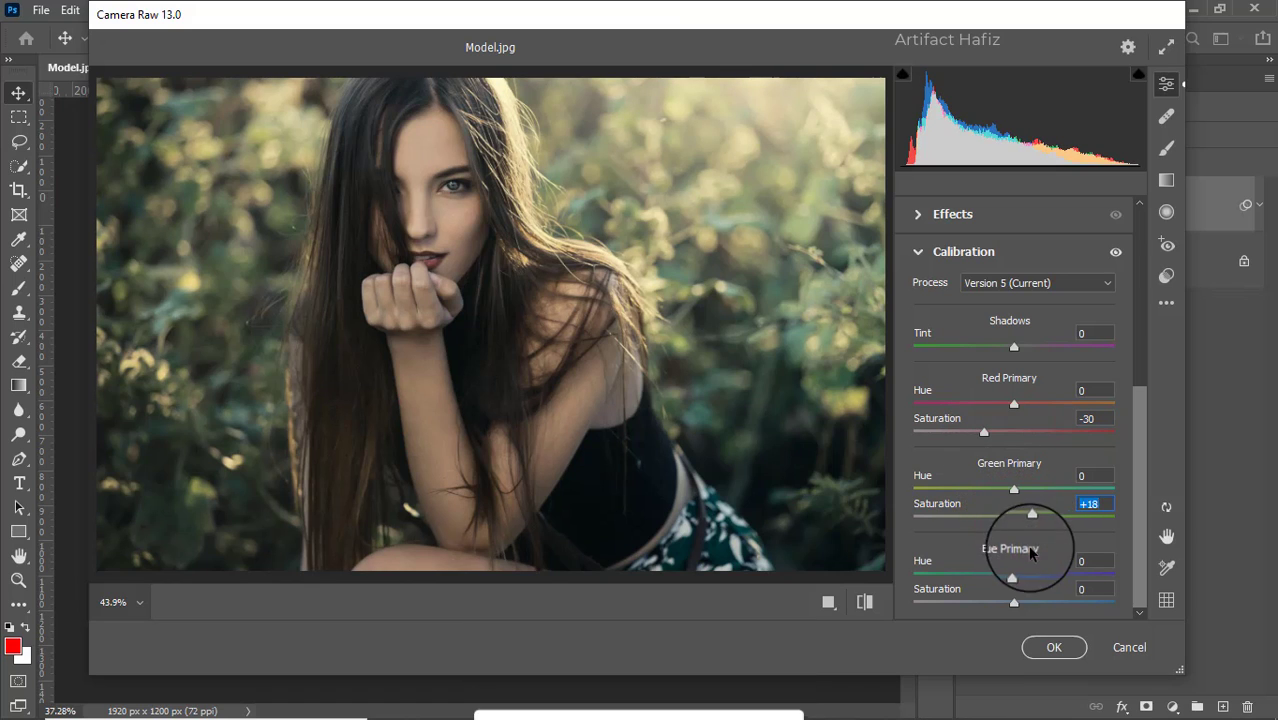
left_click_drag(1014, 602, 1042, 602)
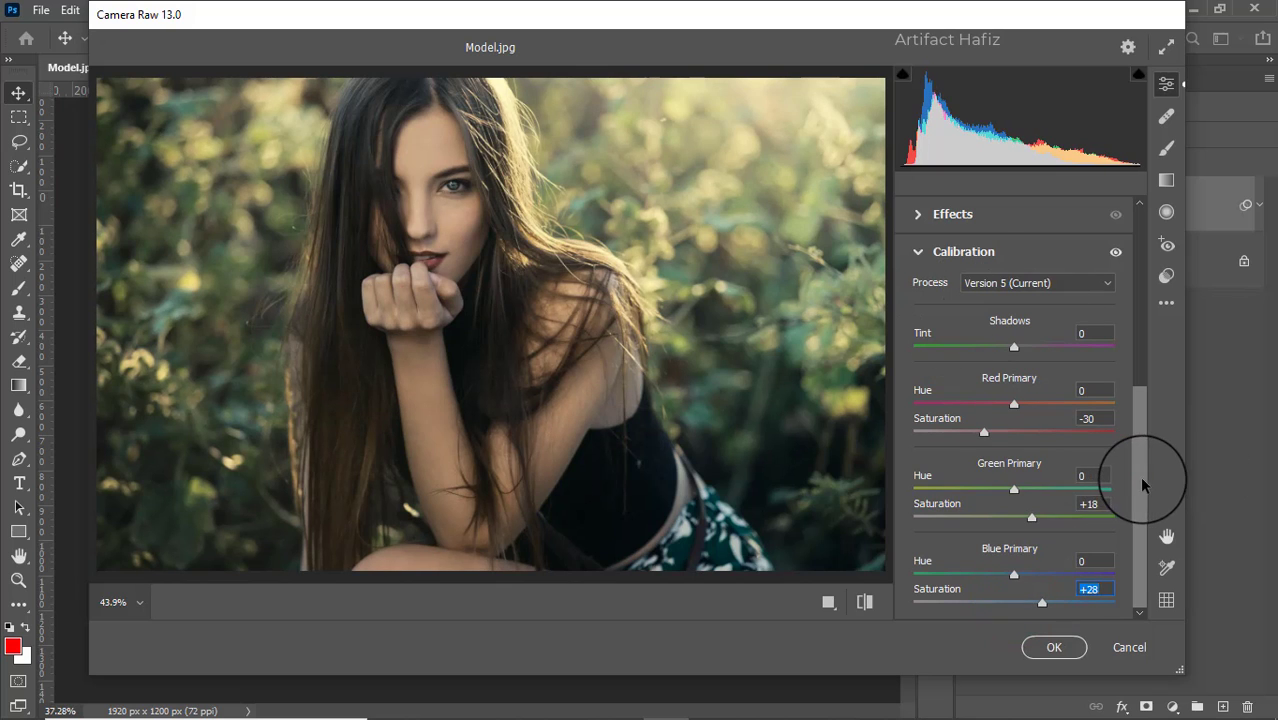
Lower the Basic Exposure to -0.65 and apply the Camera Raw adjustments to the layer
left_click_drag(1144, 474, 1153, 254)
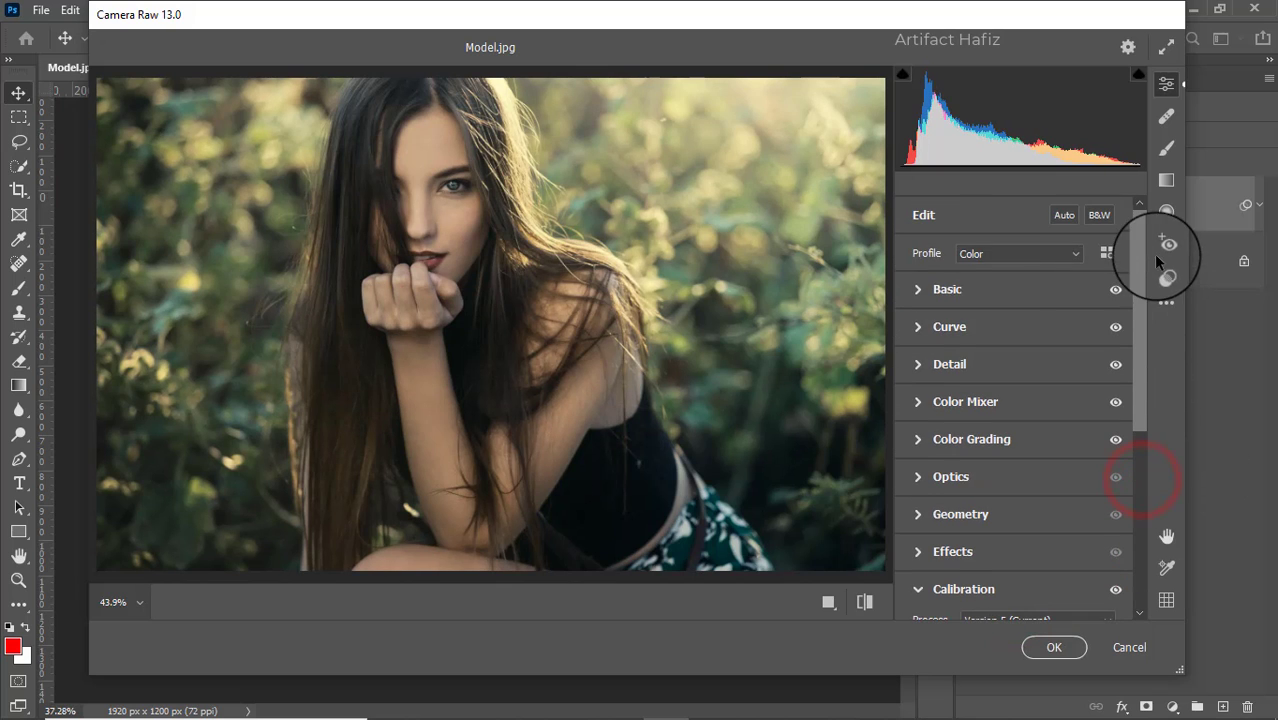
left_click(916, 289)
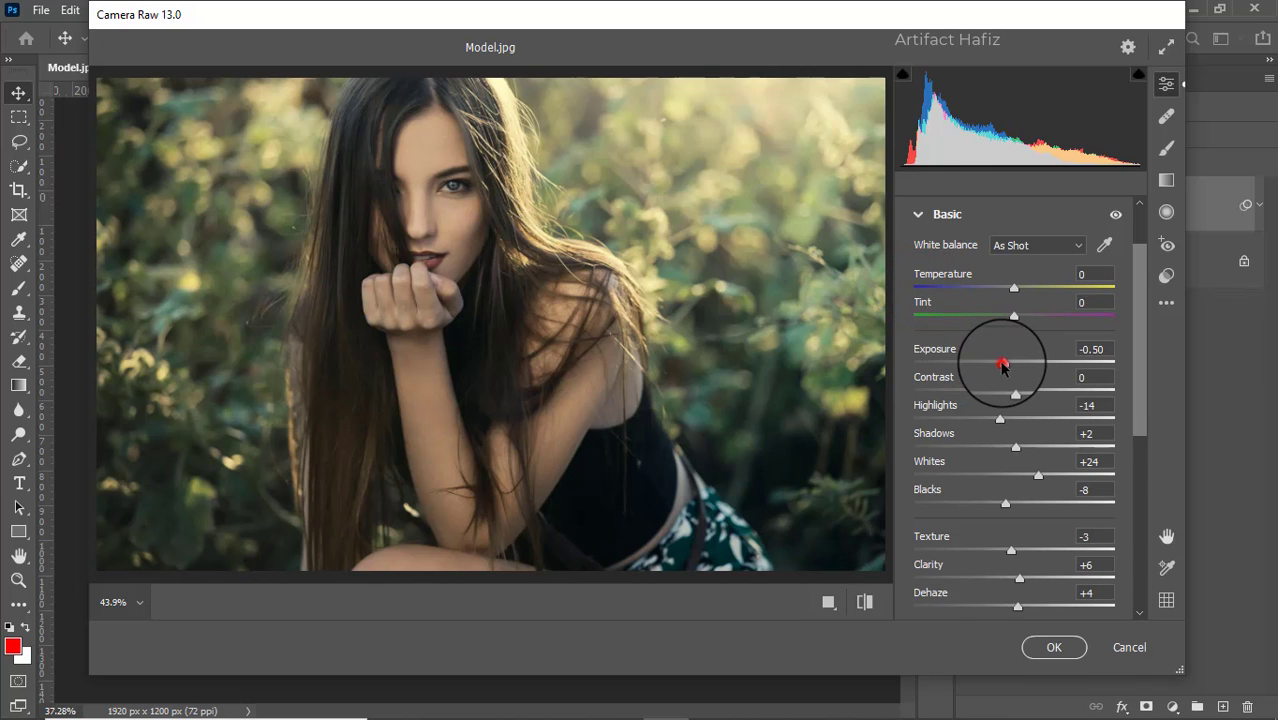
left_click_drag(1004, 362, 1000, 366)
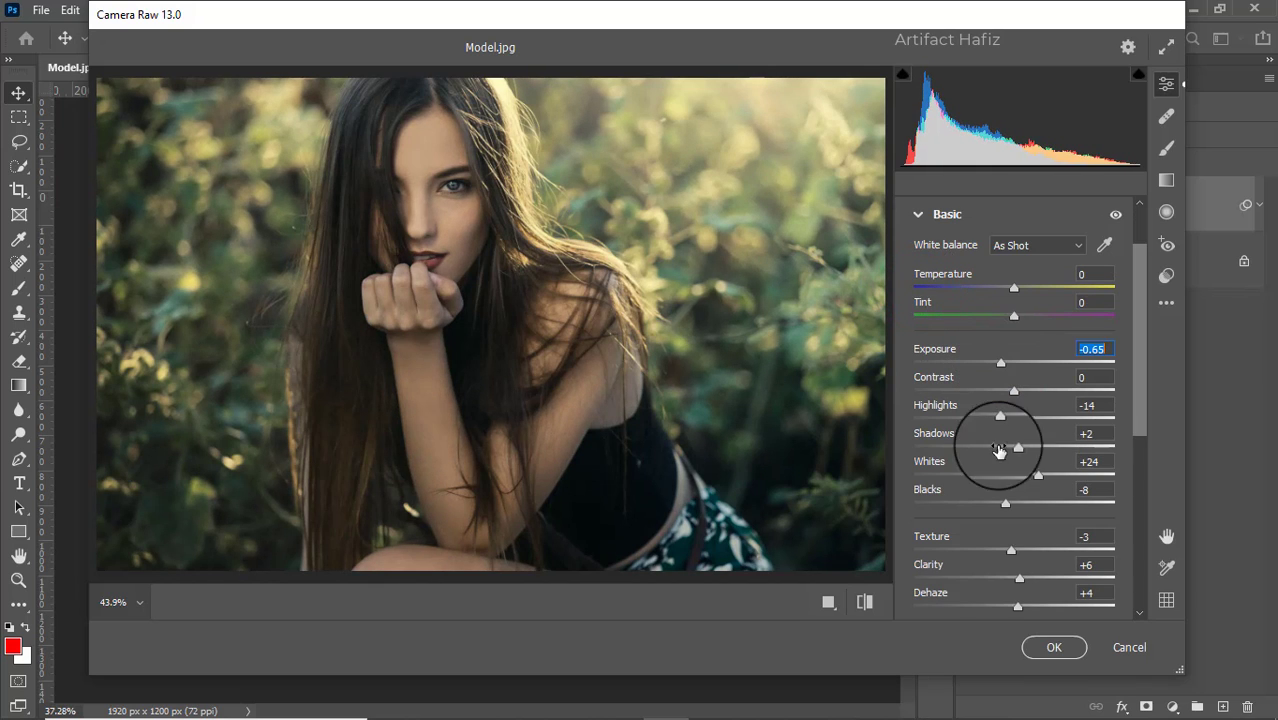
left_click(1047, 648)
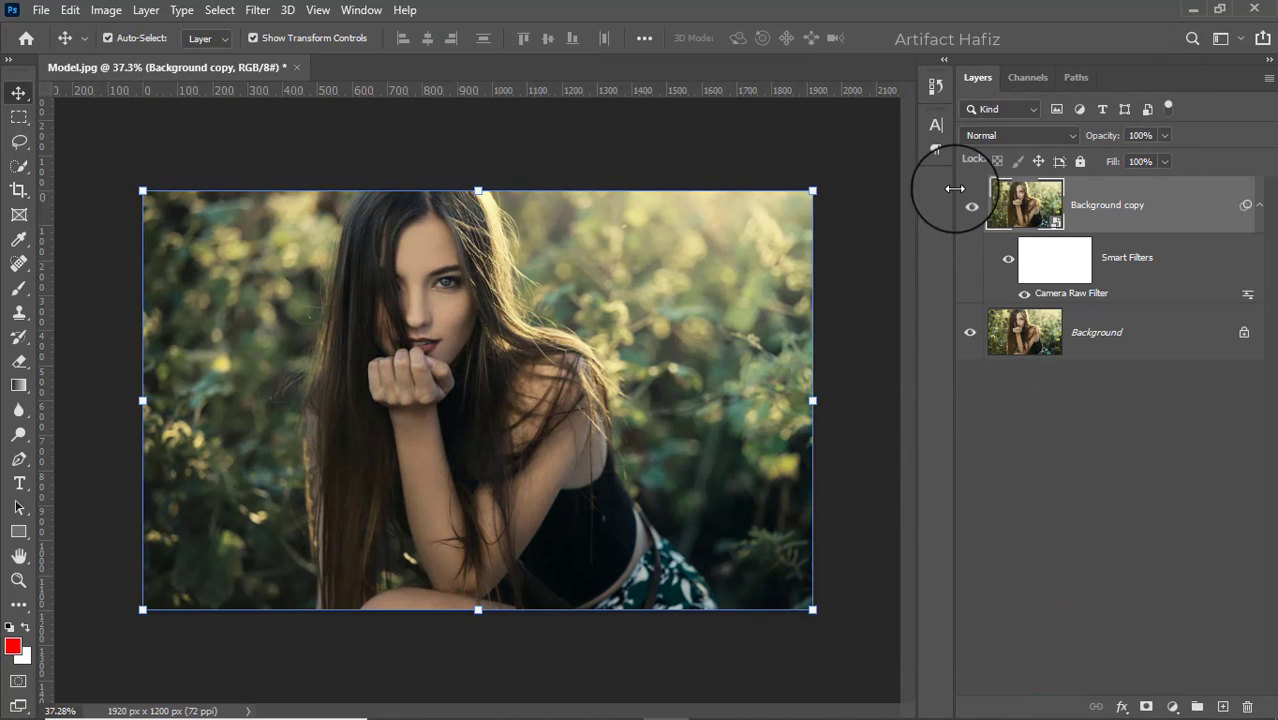
Compare the photo before and after grading by hiding and showing the Background copy layer twice
left_click(969, 207)
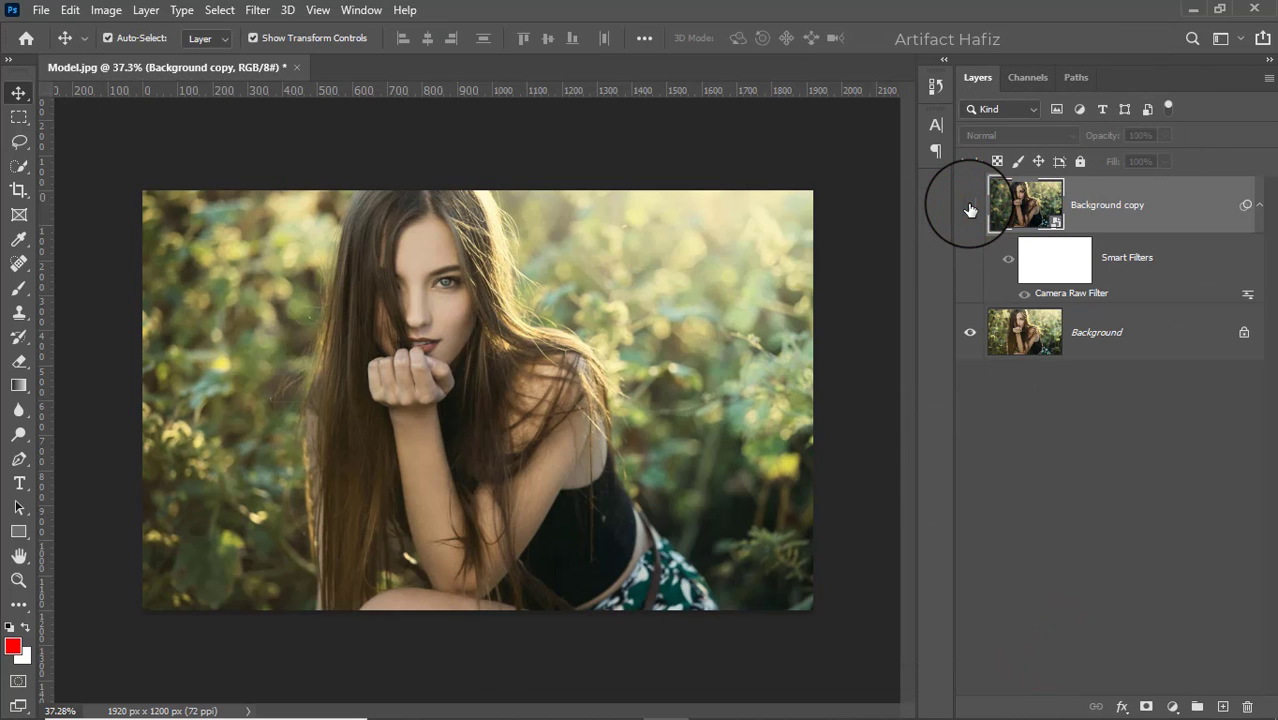
left_click(969, 207)
left_click(969, 207)
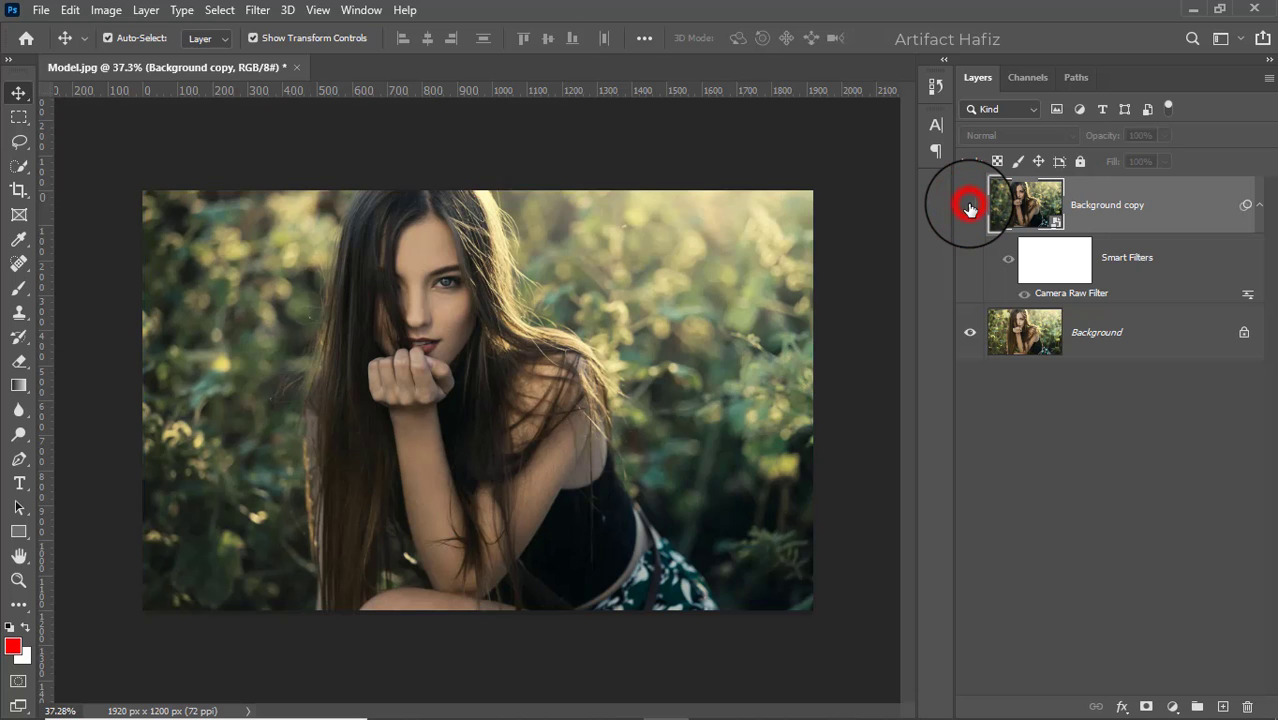
left_click(969, 207)
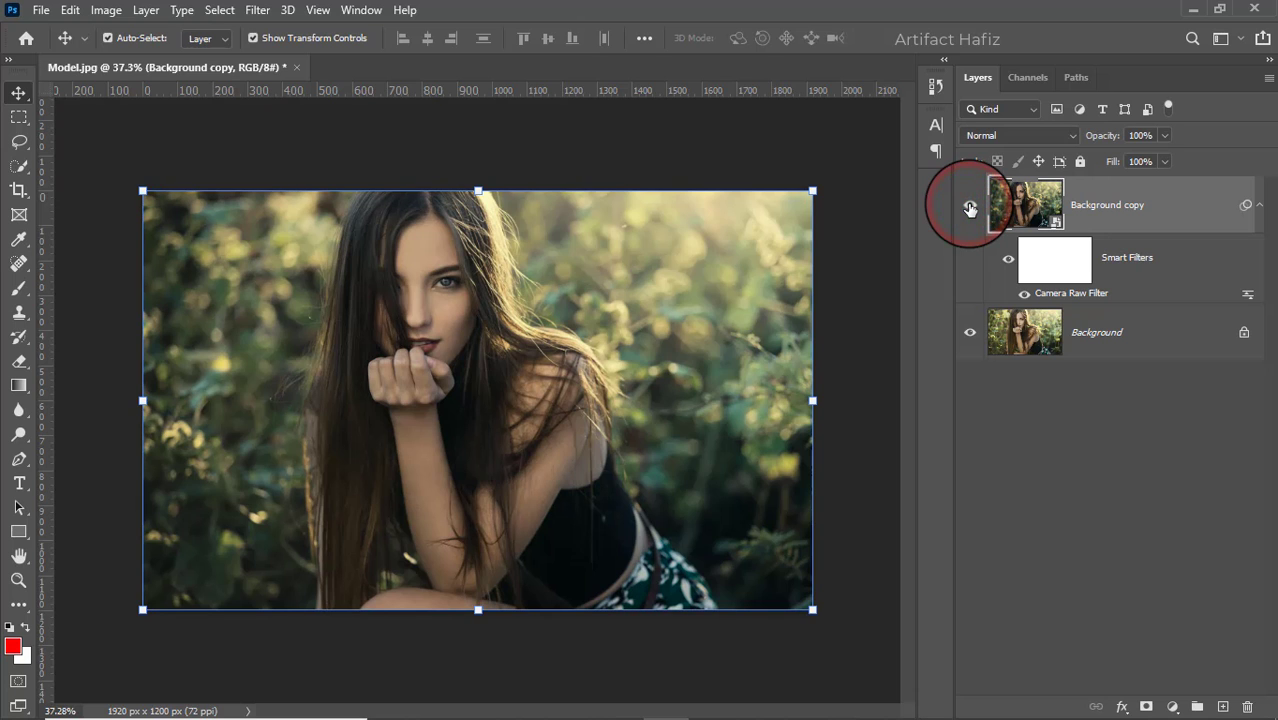